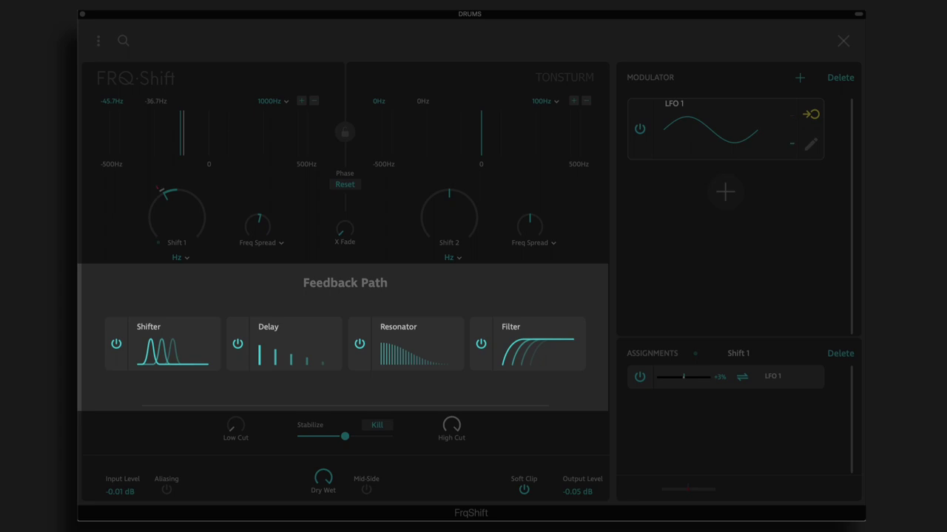
Open the Shifter controls in the feedback path and the LFO 1 editor to examine the plugin's sections
left_click(166, 344)
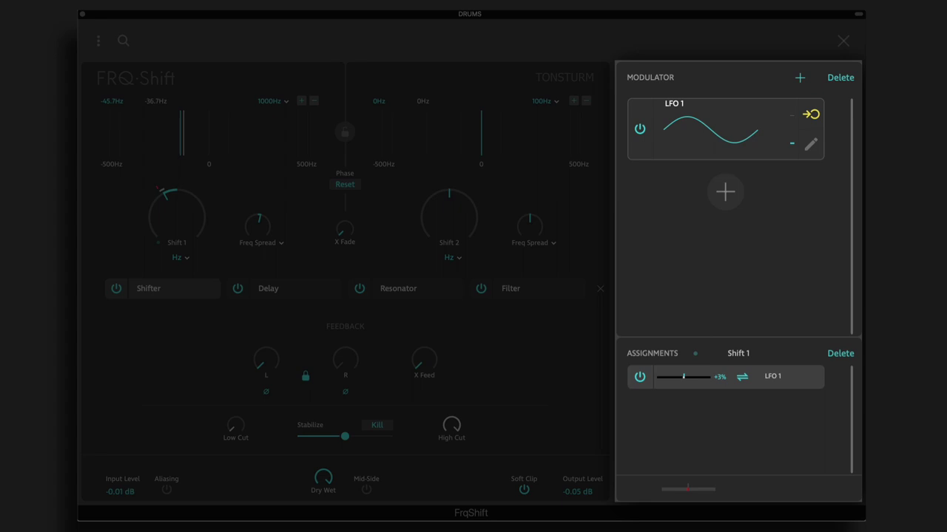
left_click(710, 129)
left_click(810, 145)
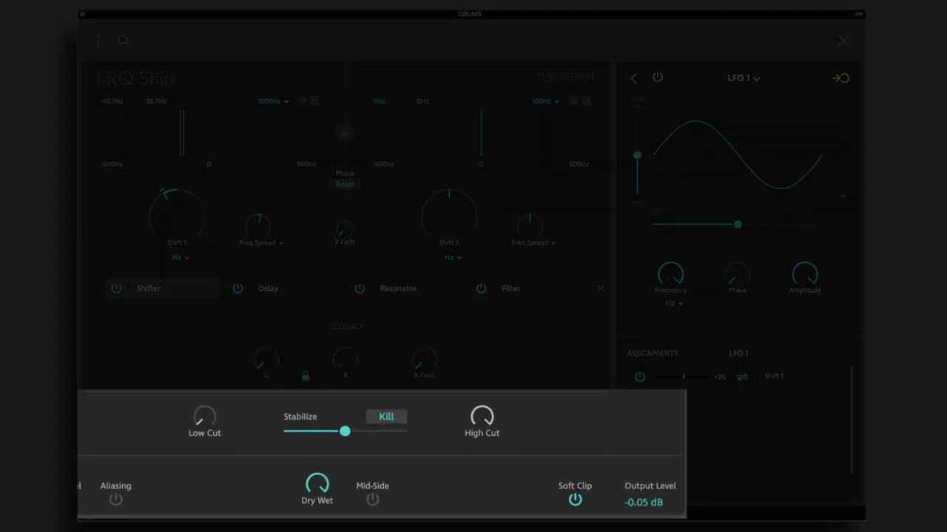
left_click_drag(345, 431, 349, 431)
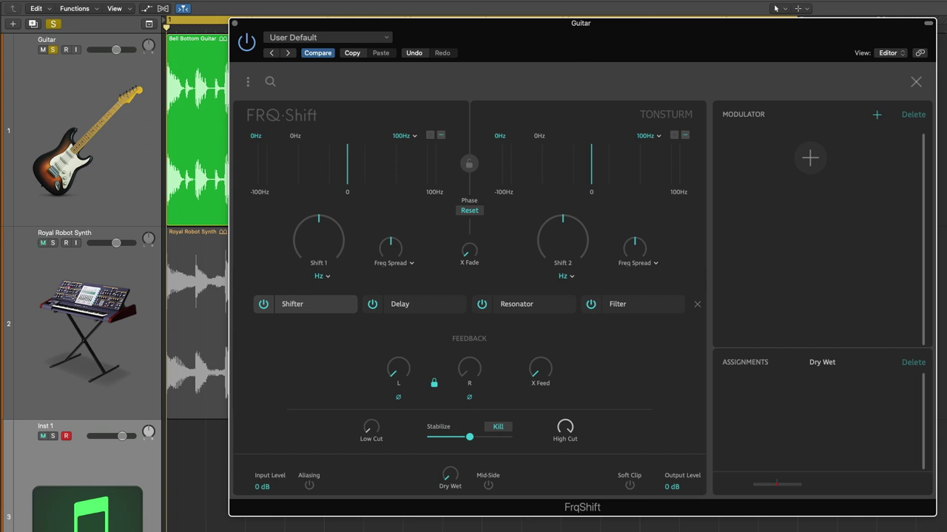
Play the guitar track and set the first shifter's frequency range to 100 Hz
key("space")
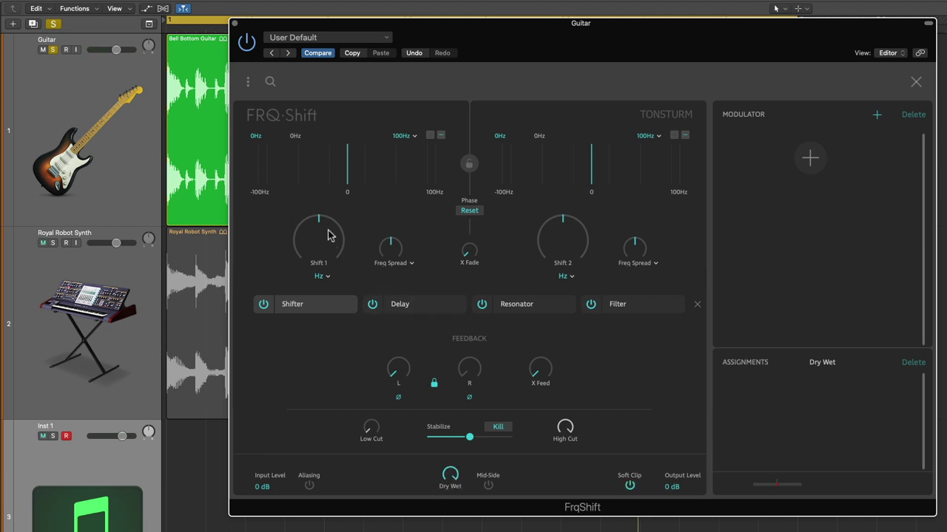
left_click(413, 137)
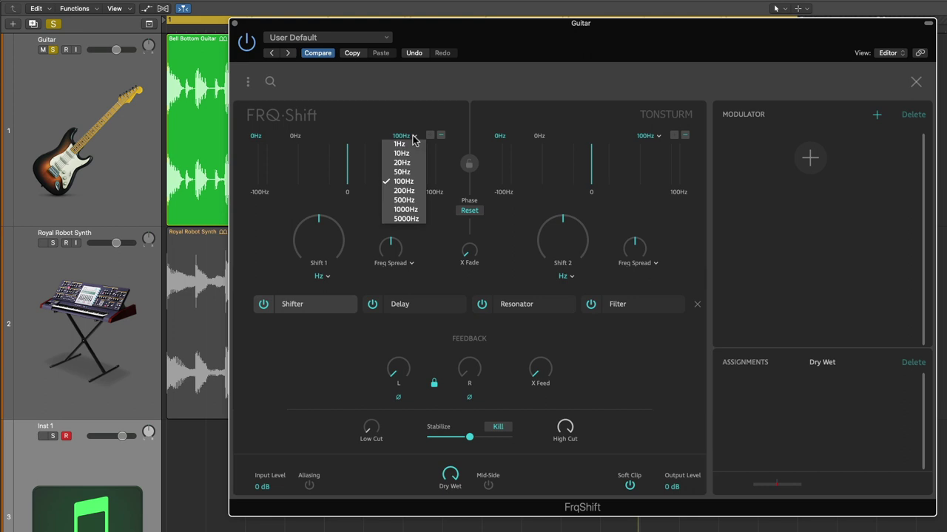
left_click(408, 182)
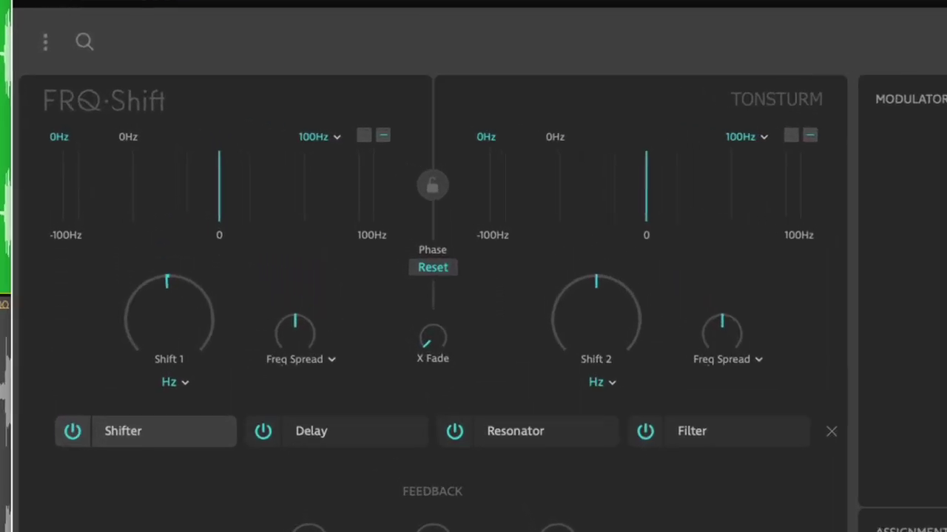
Set the guitar's Shift 1 to about -4.70 Hz and lower its Freq Spread until one channel sits at about -1.27 Hz
left_click_drag(335, 230, 336, 242)
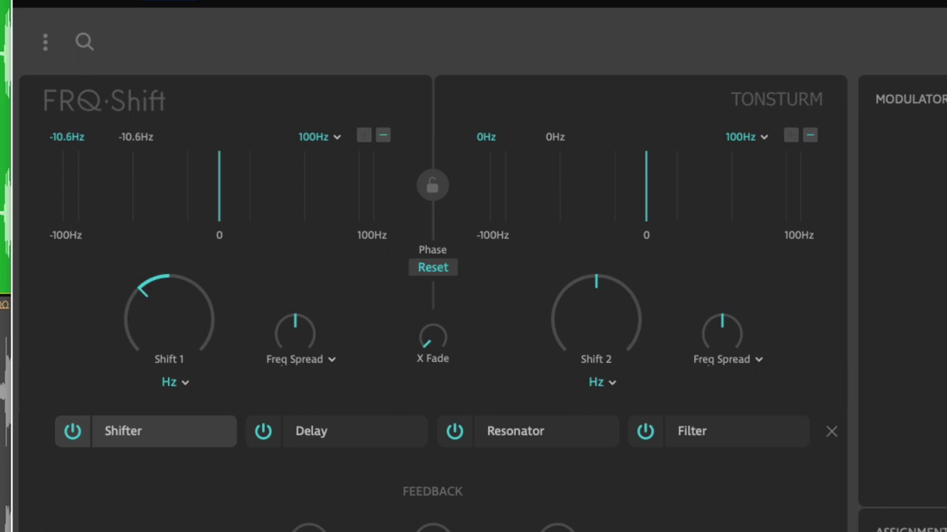
left_click_drag(201, 329, 222, 324)
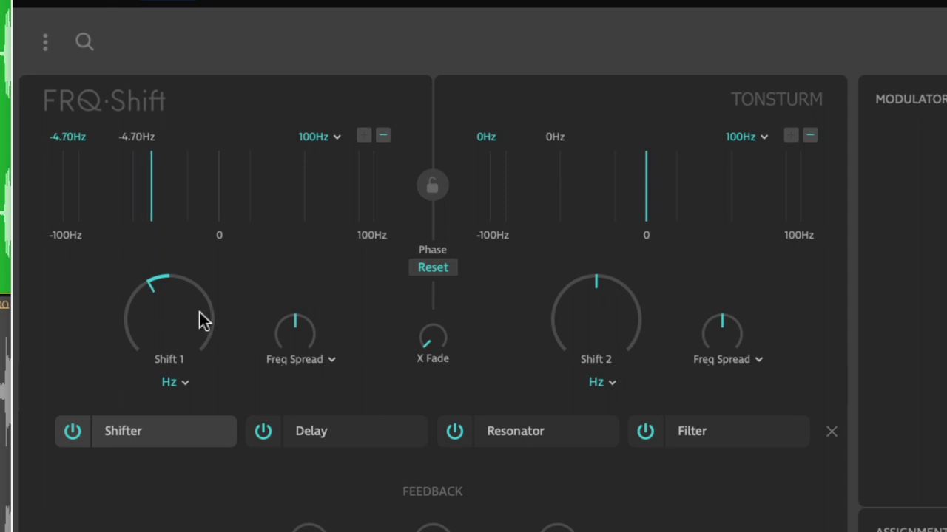
left_click_drag(289, 327, 298, 374)
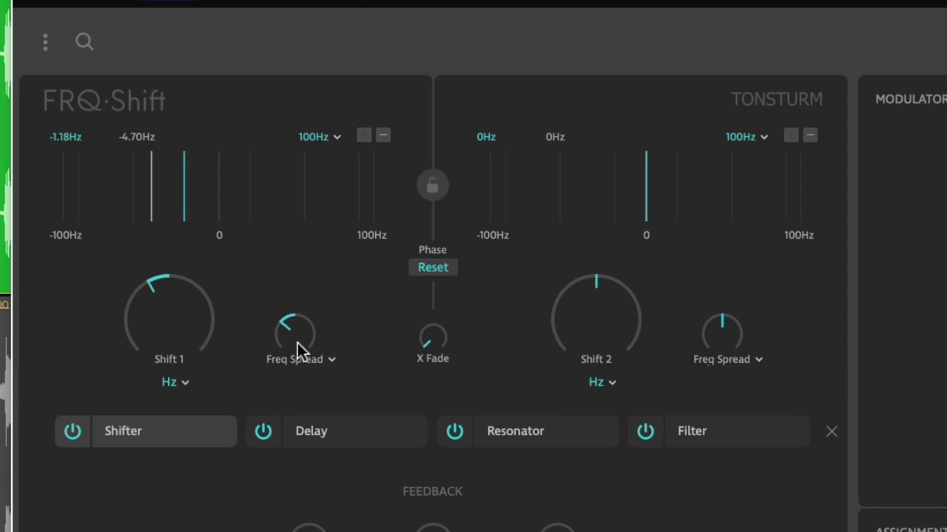
left_click_drag(297, 339, 297, 341)
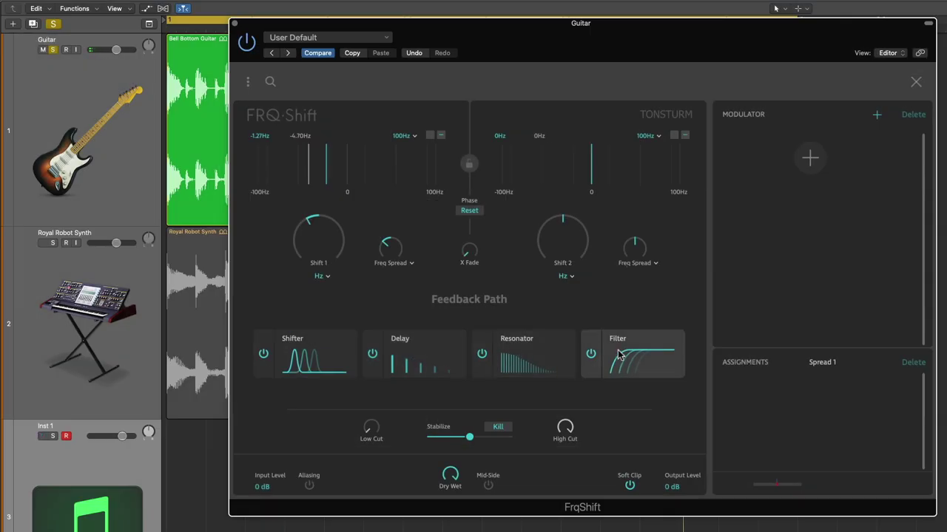
Open the Shifter in the feedback path and raise its linked left and right feedback to about halfway
left_click(312, 353)
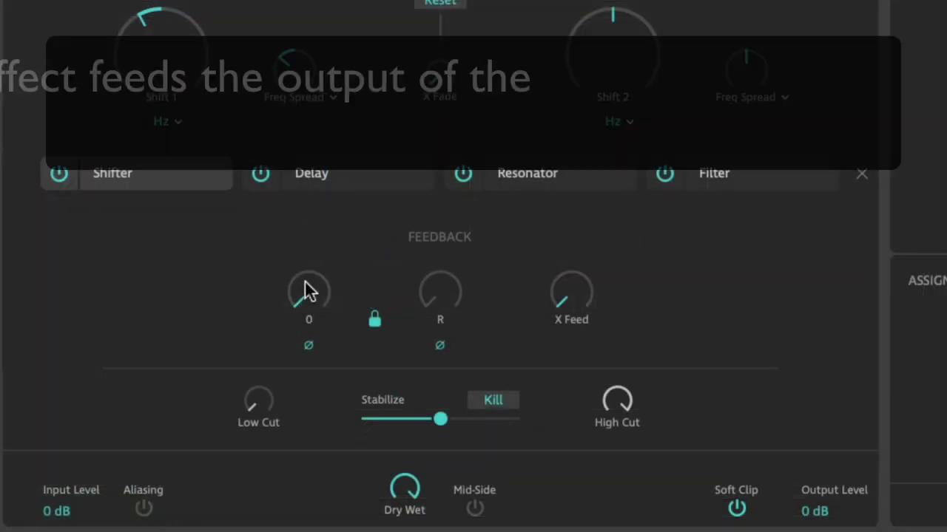
left_click_drag(397, 368, 397, 353)
left_click_drag(308, 292, 308, 282)
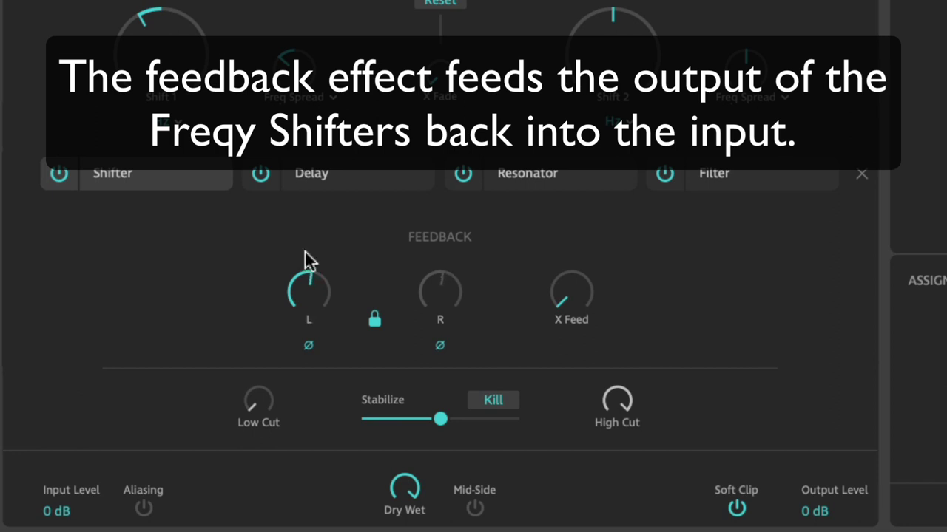
Raise the feedback path's Low Cut slightly above 80 Hz and lower Dry Wet to about 0.61
left_click_drag(263, 388, 263, 370)
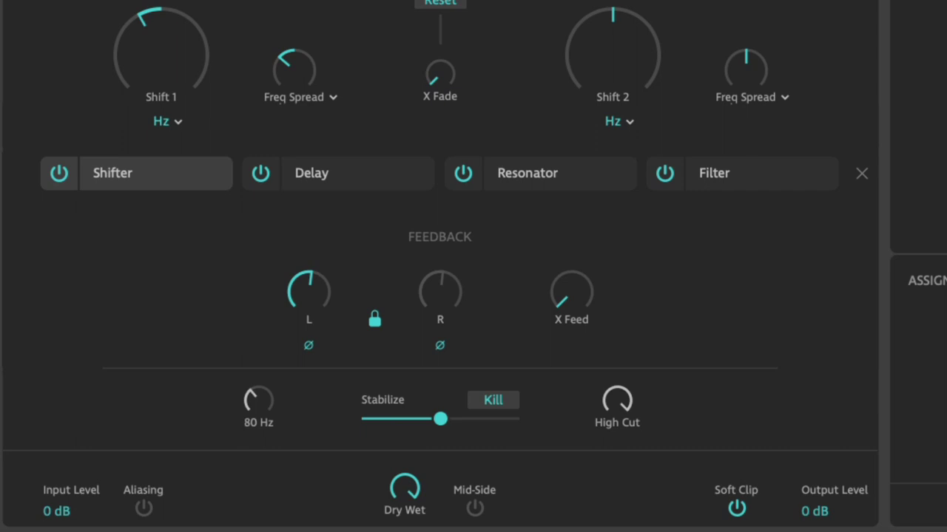
left_click_drag(263, 370, 263, 366)
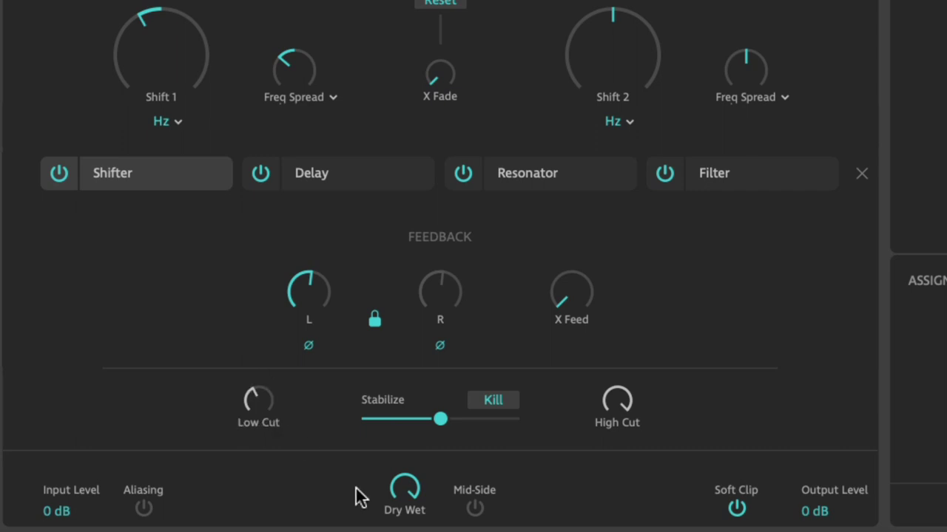
left_click_drag(405, 489, 404, 492)
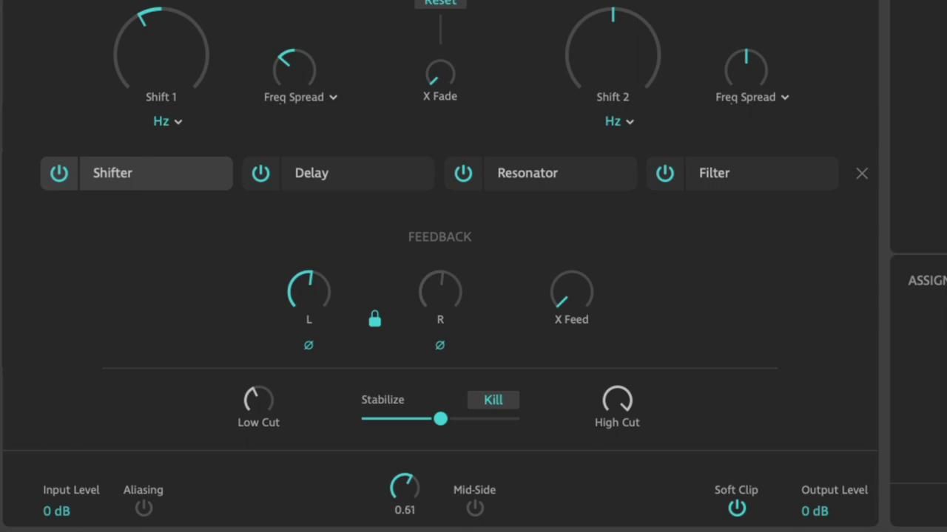
mouse_move(281, 311)
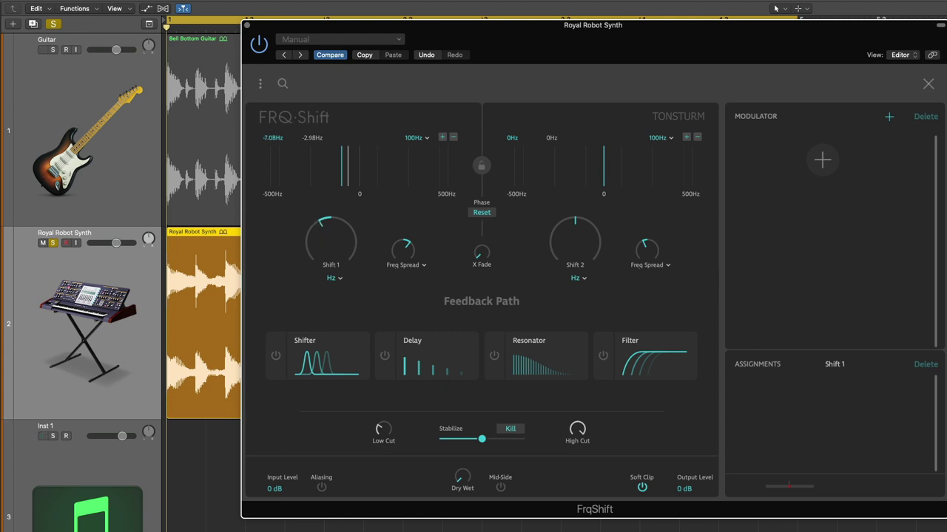
Make the Royal Robot Synth fully wet and blend Shift 1 at -2.81/-0.96 Hz with Shift 2 at +23.4/+36.6 Hz using X Fade
left_click_drag(329, 237, 330, 227)
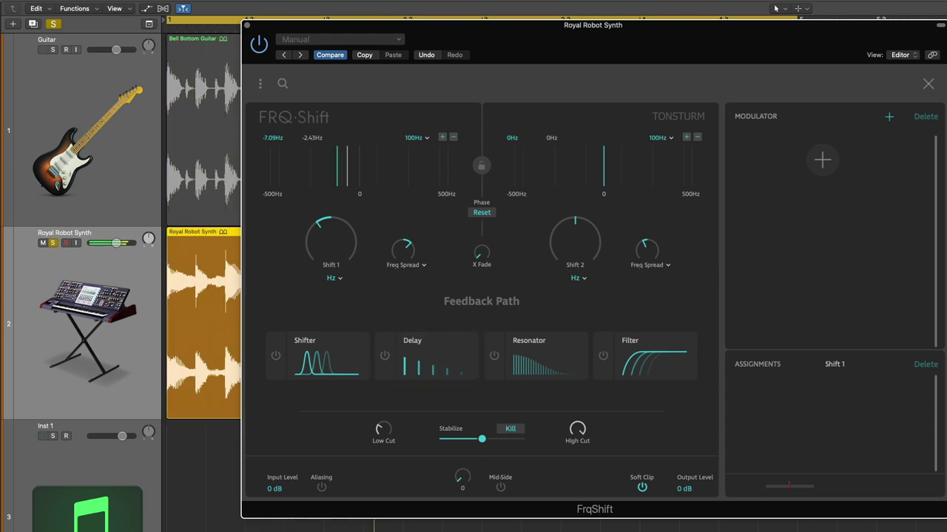
left_click_drag(462, 477, 462, 488)
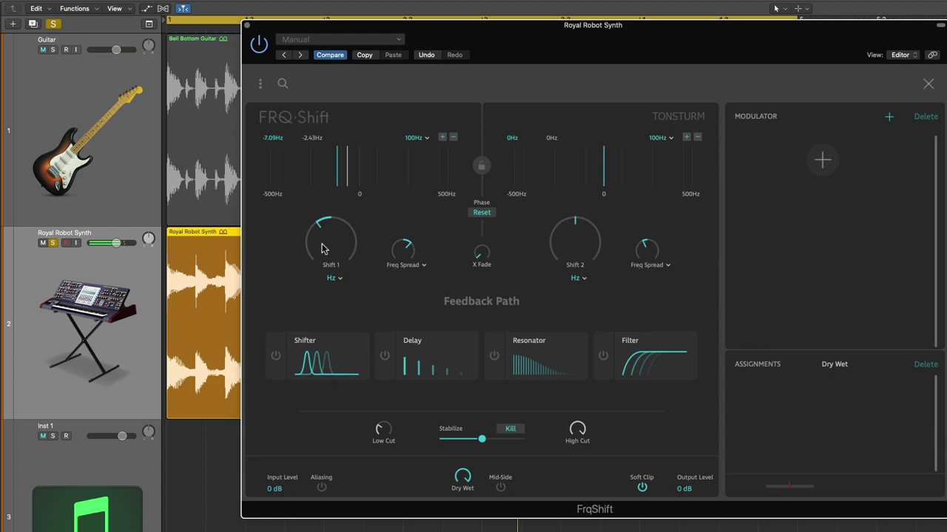
left_click_drag(330, 243, 331, 235)
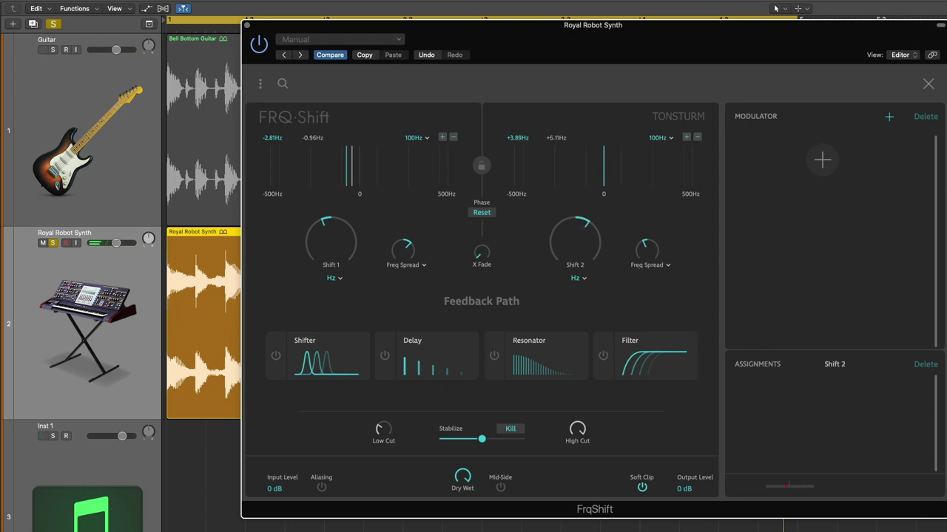
left_click(482, 253)
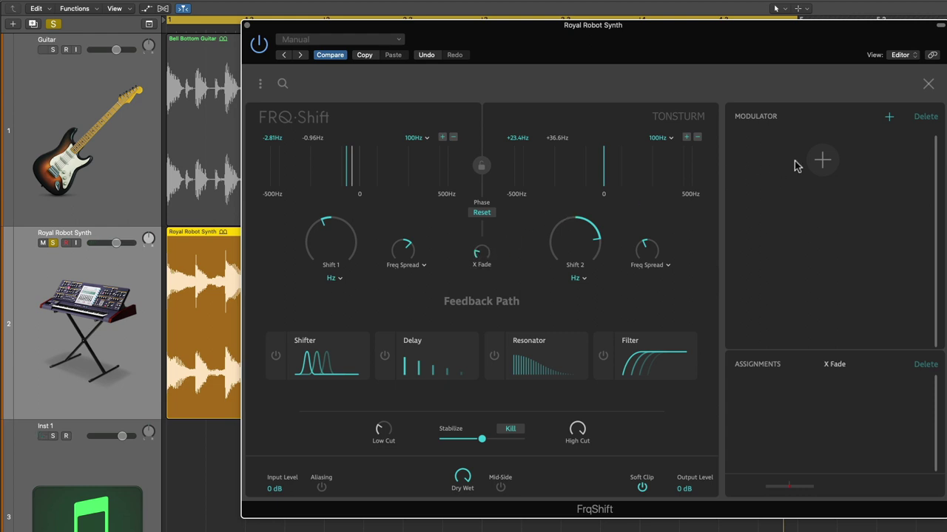
Add an LFO modulator and set its frequency unit to BPM Regular
left_click(823, 161)
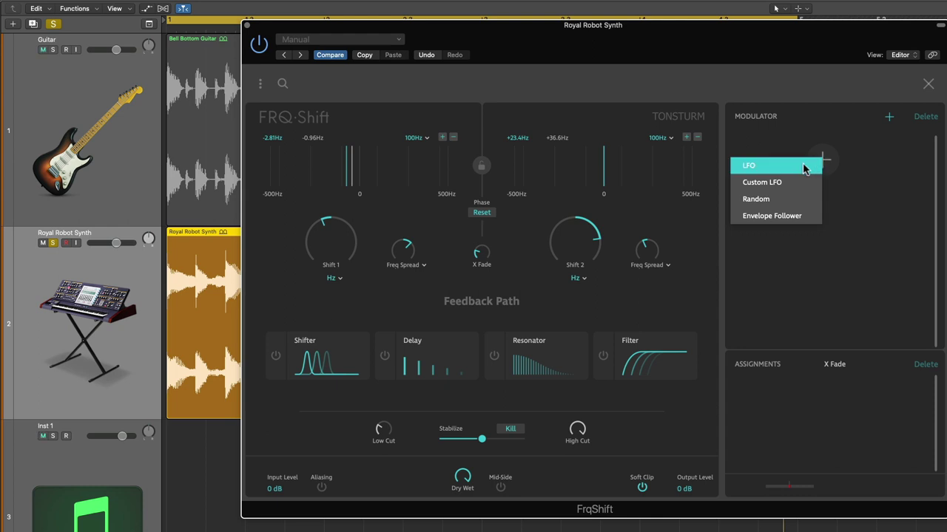
left_click(804, 167)
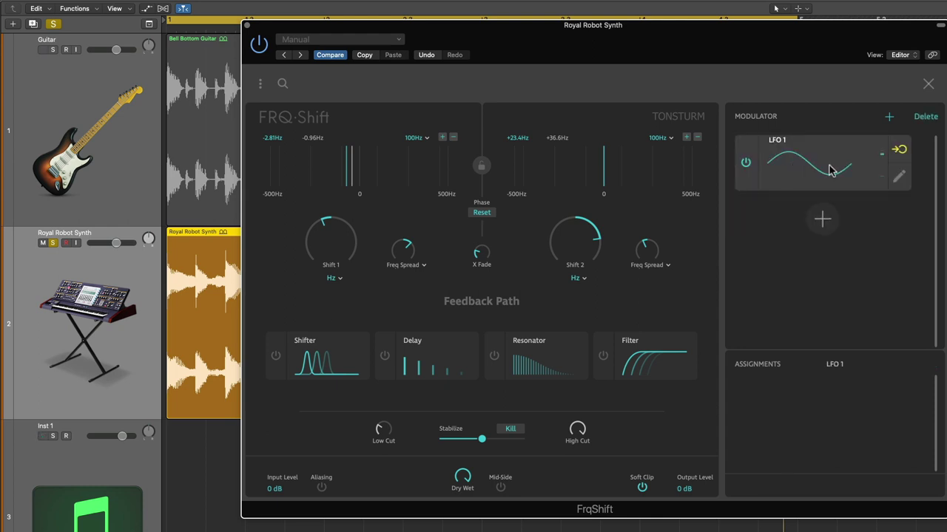
left_click(834, 165)
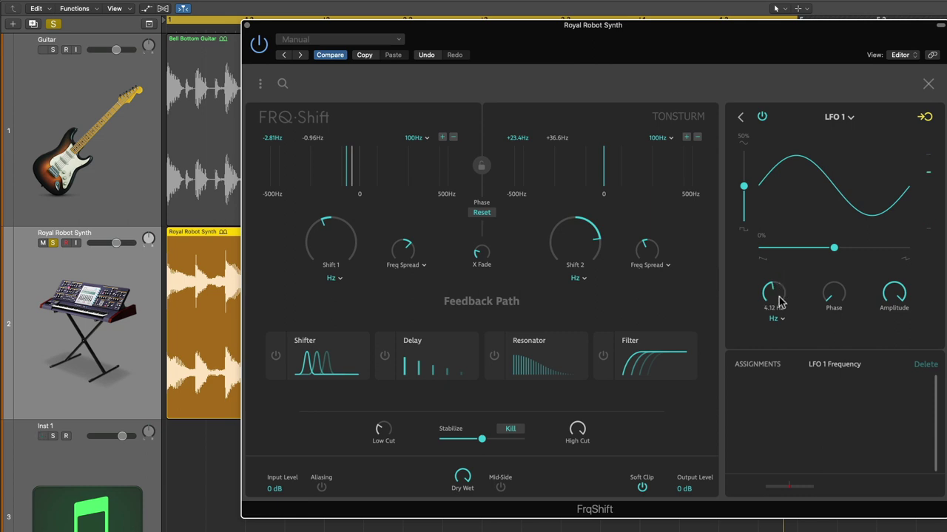
left_click(778, 319)
mouse_move(782, 339)
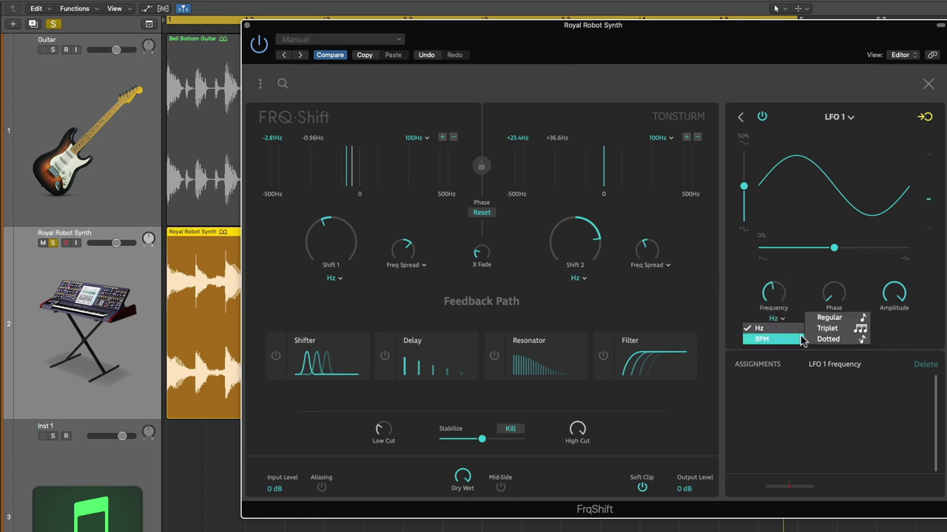
left_click(838, 318)
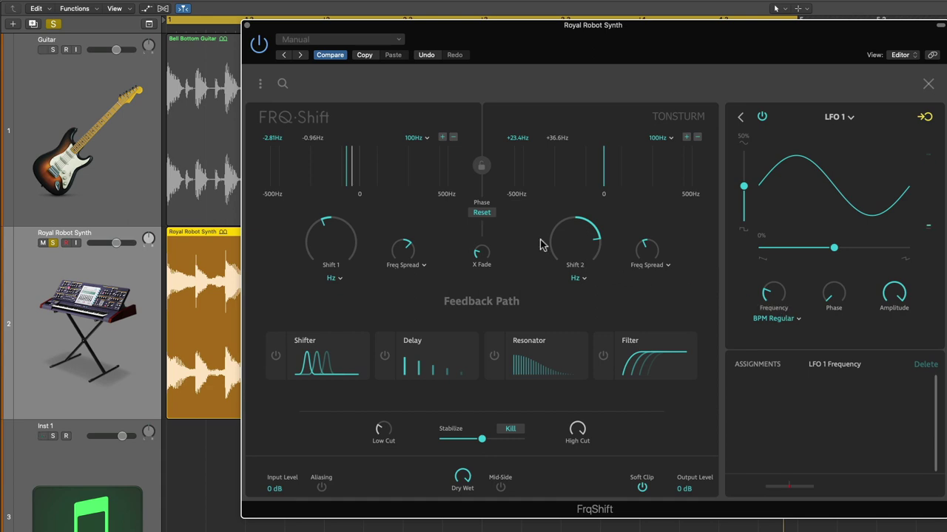
Assign LFO 1 to Shift 2 with a positive modulation amount
left_click(925, 120)
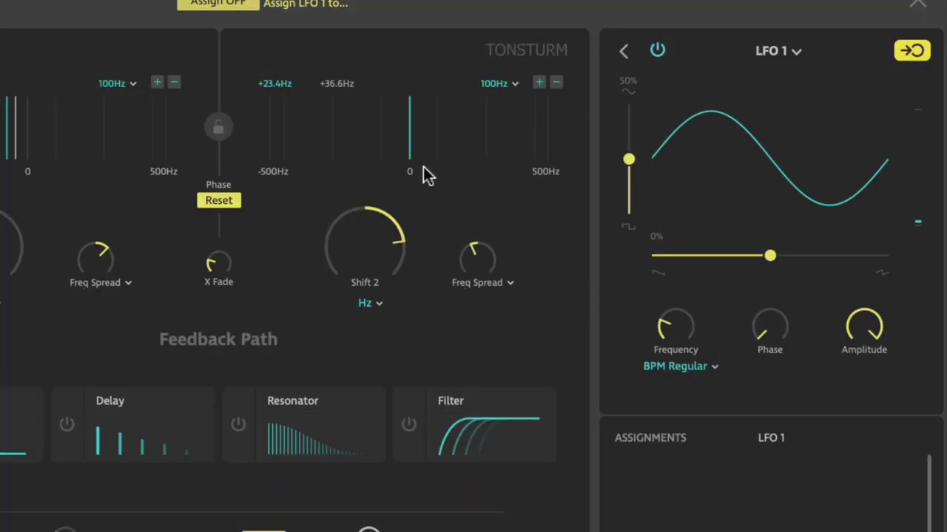
mouse_move(318, 245)
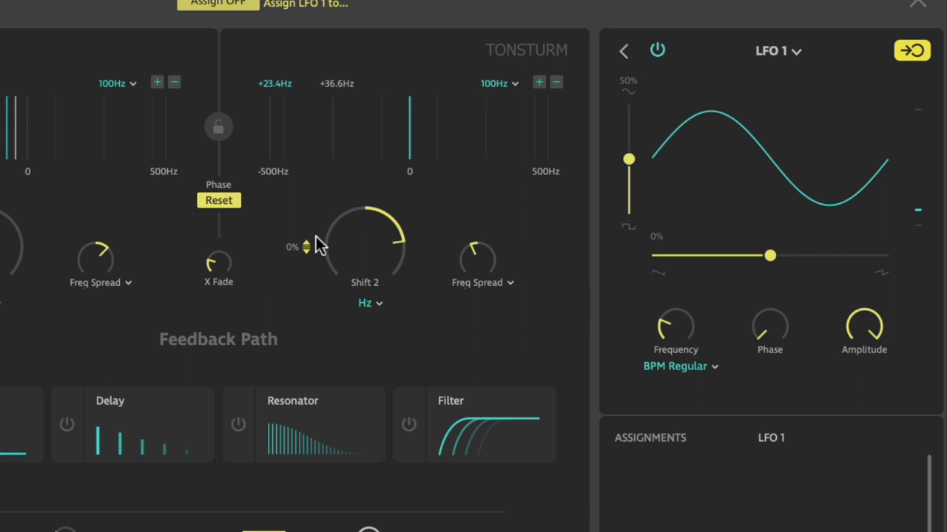
left_click_drag(316, 238, 315, 210)
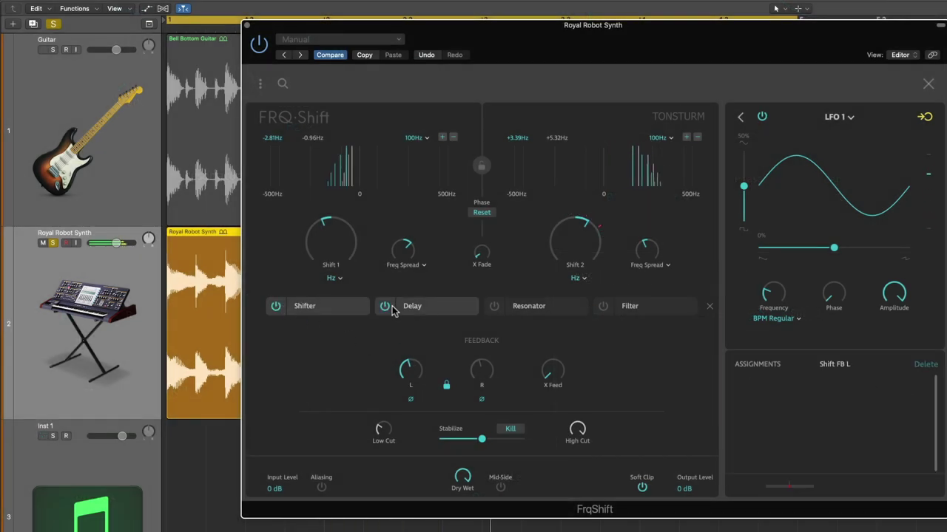
Set the feedback path's Delay to a 1/8 time and +1/32 offset, with its linked feedback a little below 0.35
left_click(412, 308)
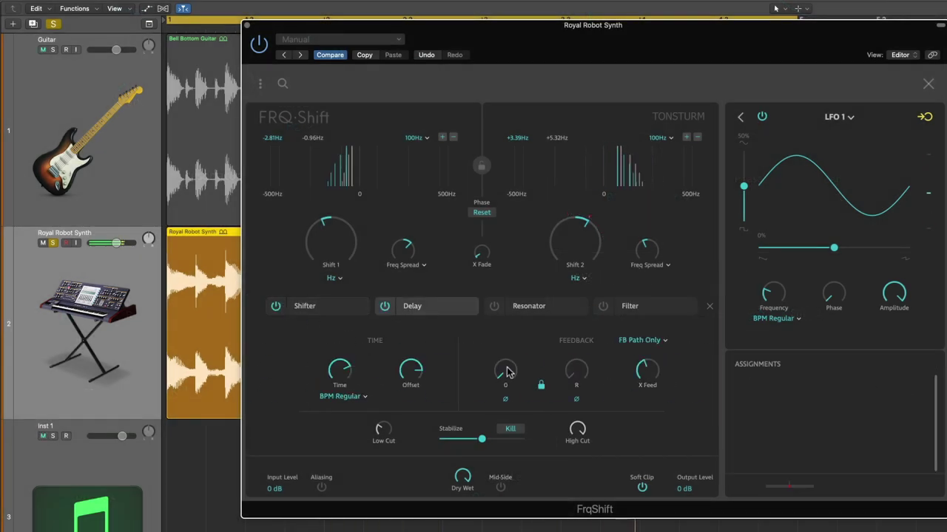
left_click(505, 370)
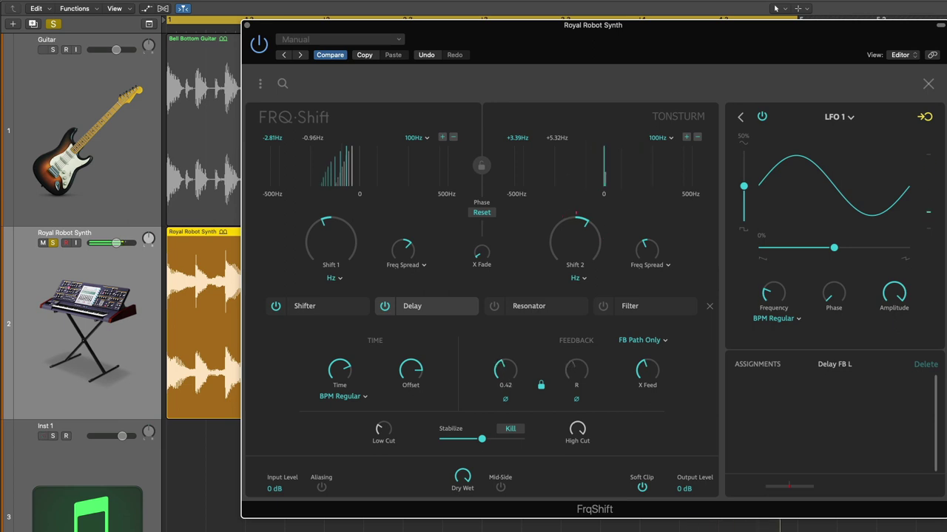
left_click(339, 369)
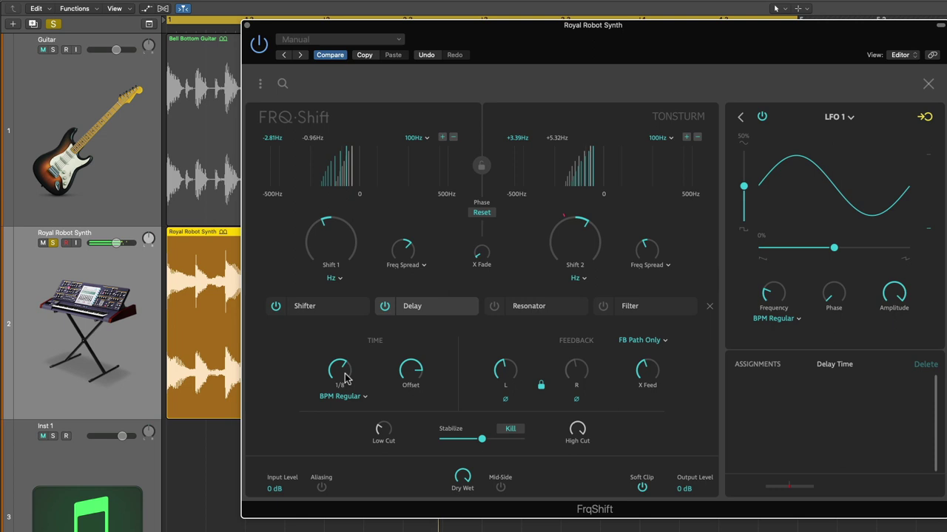
left_click(505, 369)
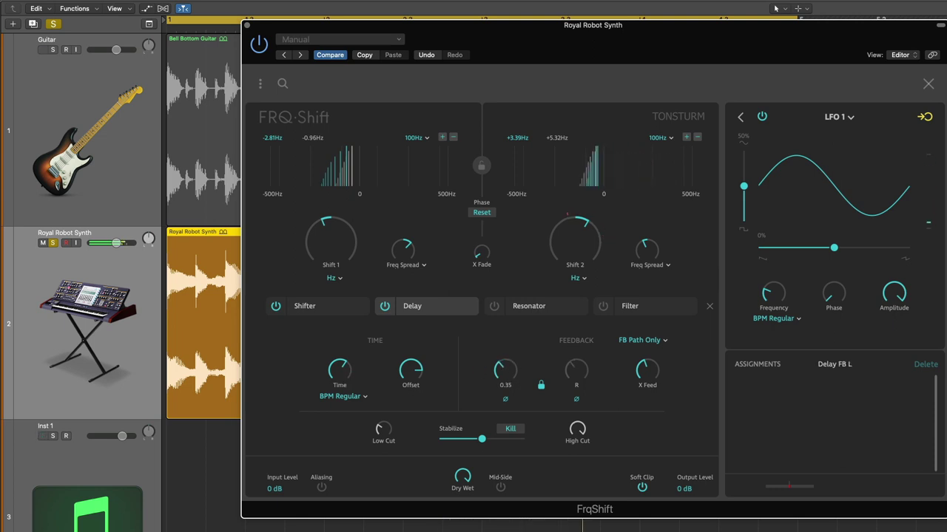
left_click(410, 370)
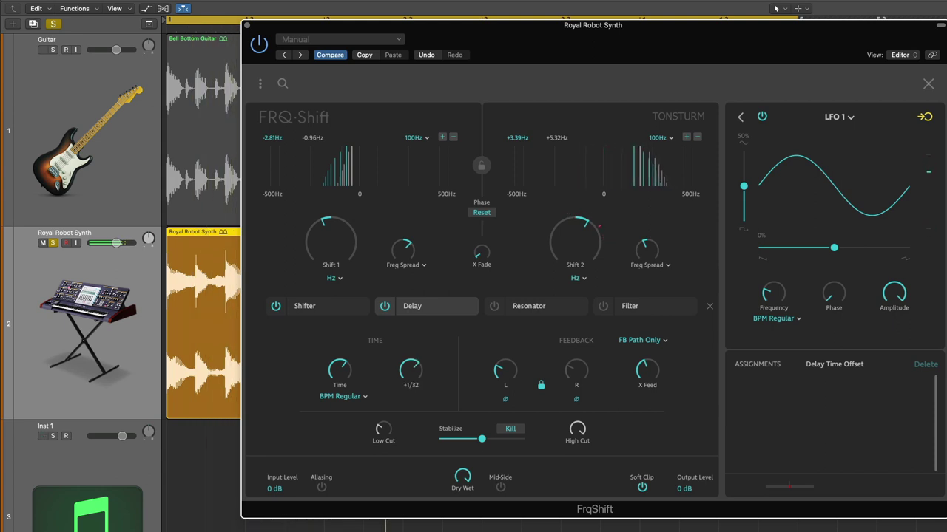
left_click(499, 373)
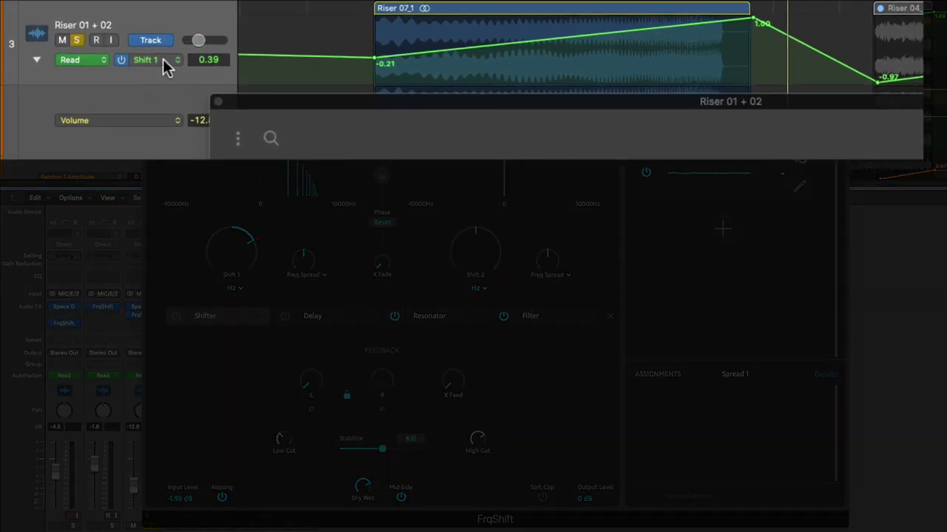
Open the list of automated FrqShift parameters on the Riser 01 + 02 track
left_click(110, 40)
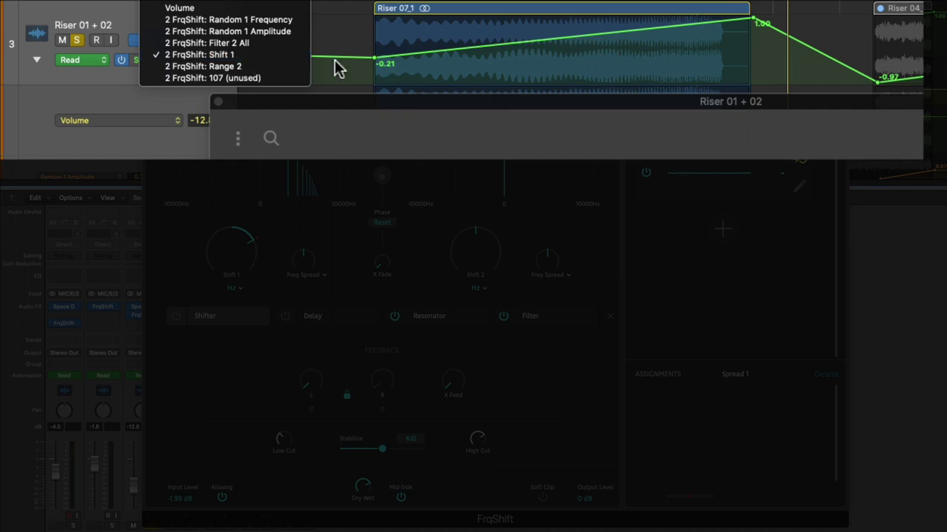
Show the Resonator settings and bring up Shift 1's Random 1 modulation assignment on the Riser 01 + 02 track
left_click(833, 21)
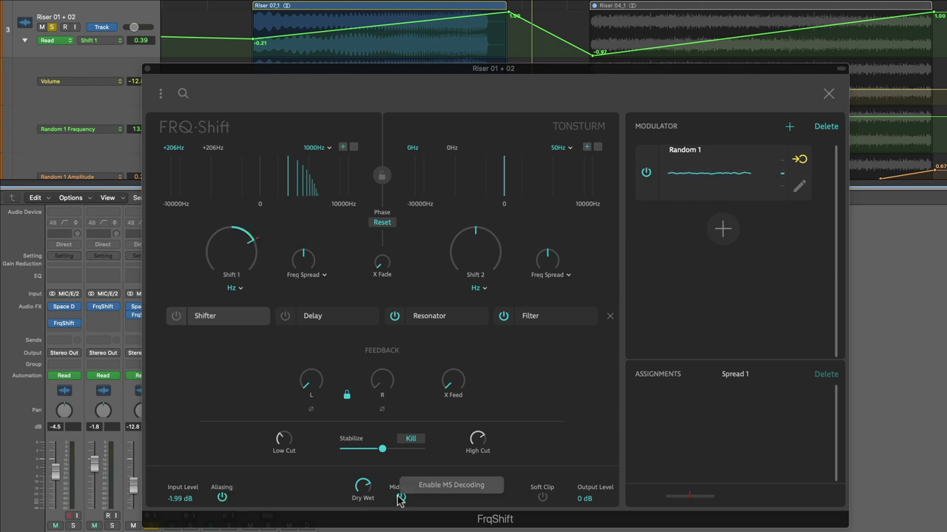
left_click(449, 317)
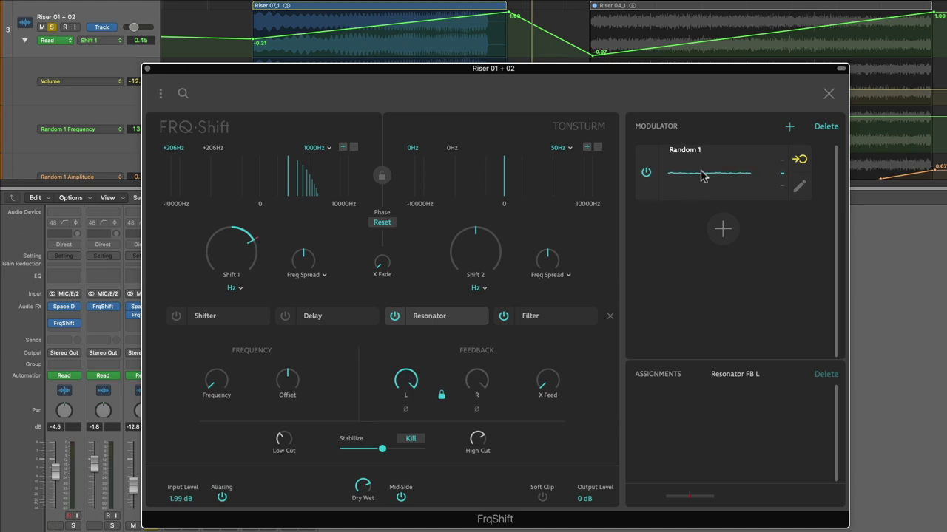
right_click(244, 247)
mouse_move(259, 238)
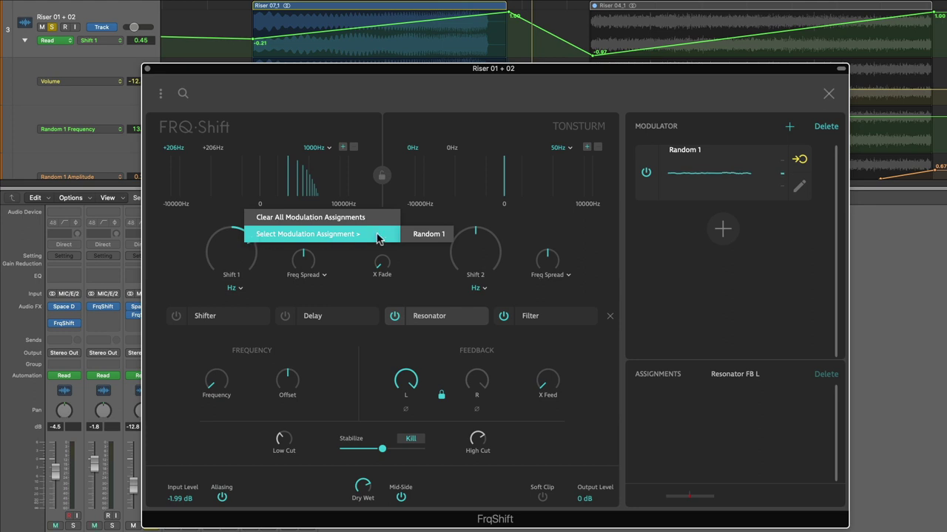
left_click(420, 236)
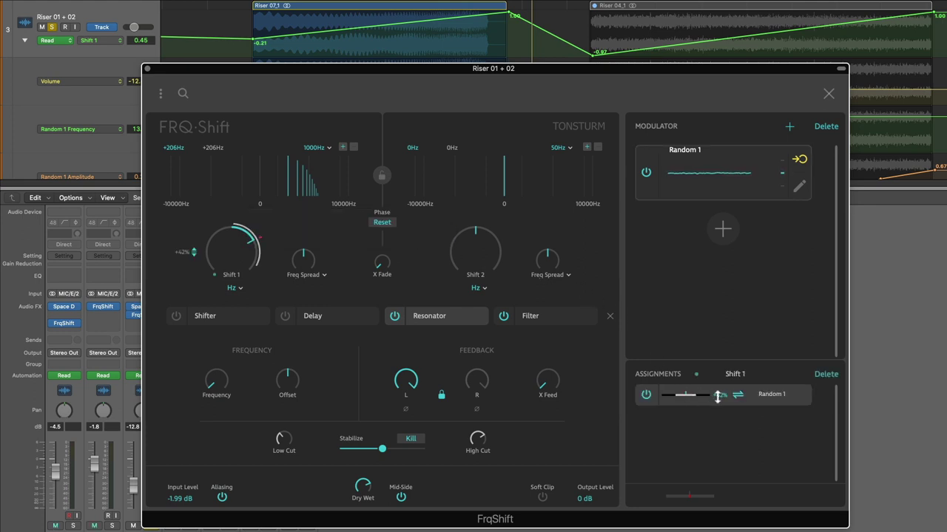
Open the Random 1 modulator's settings and select its Amplitude parameter
left_click(710, 184)
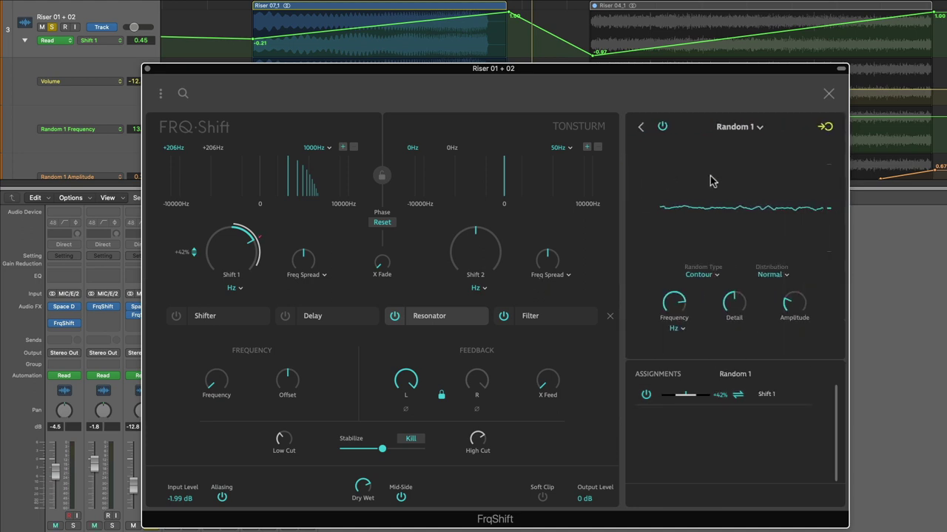
mouse_move(781, 312)
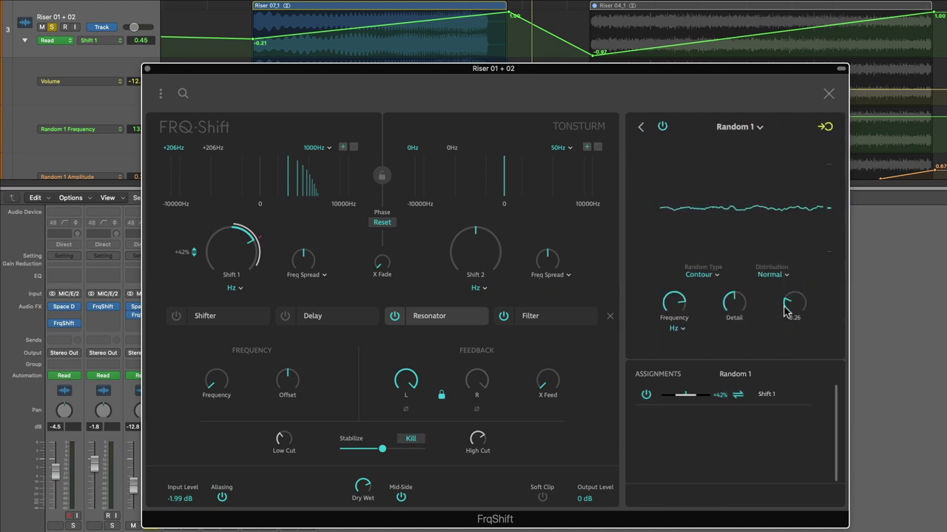
left_click_drag(791, 303, 792, 297)
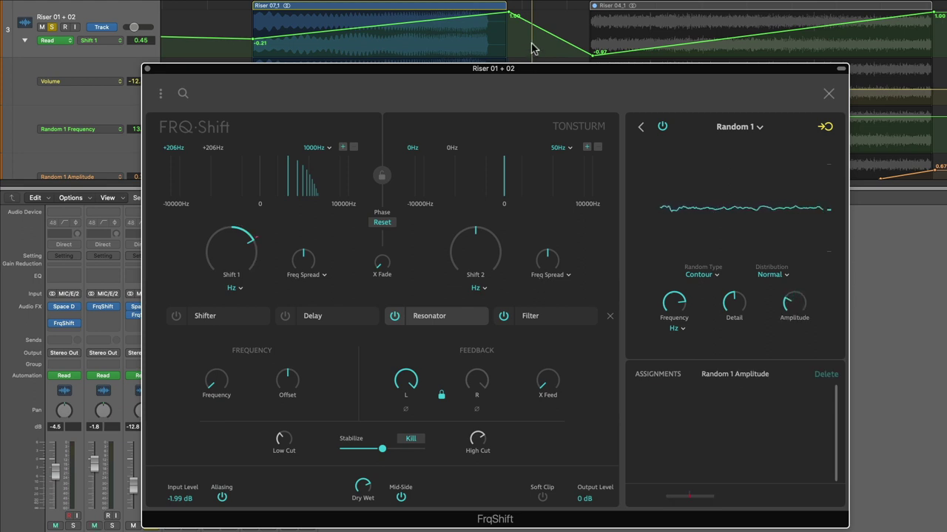
Switch on the feedback path's Shifter and raise its linked feedback to somewhat below the halfway point
left_click(252, 316)
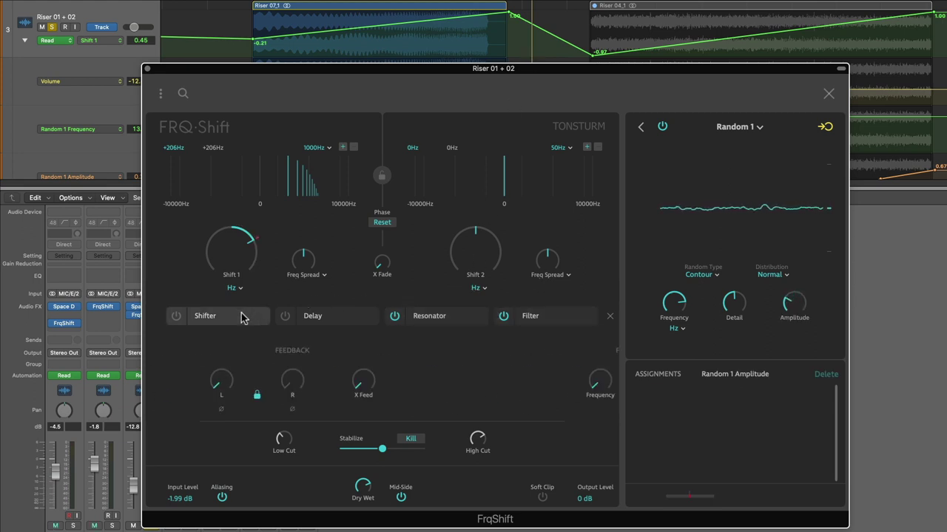
left_click_drag(309, 378, 309, 380)
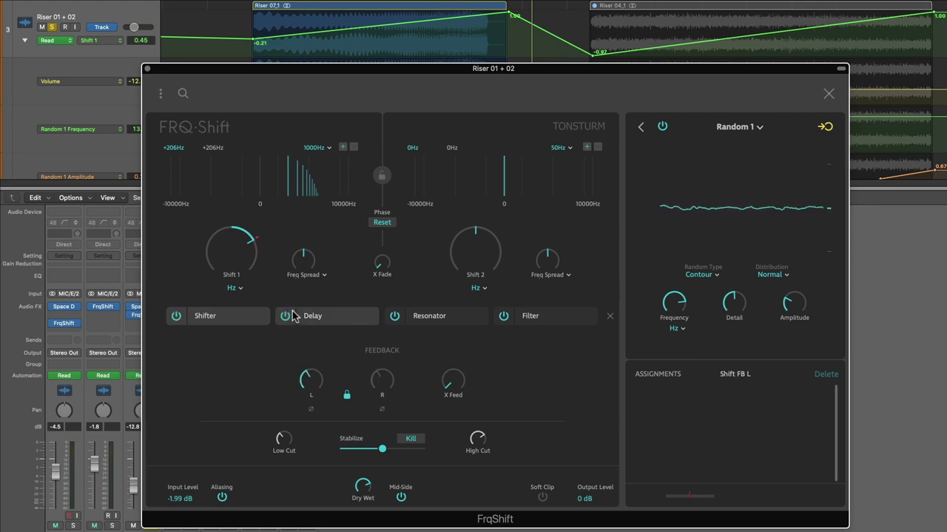
Show the feedback path's Delay, set its linked feedback to about 0.5, and adjust the plugin's Dry Wet mix
left_click(296, 316)
left_click_drag(400, 383, 400, 378)
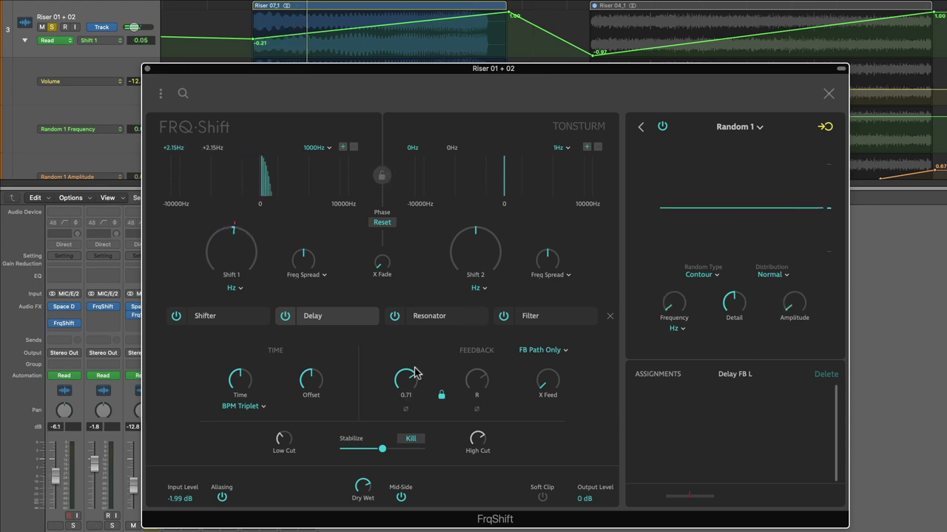
left_click_drag(406, 378, 406, 374)
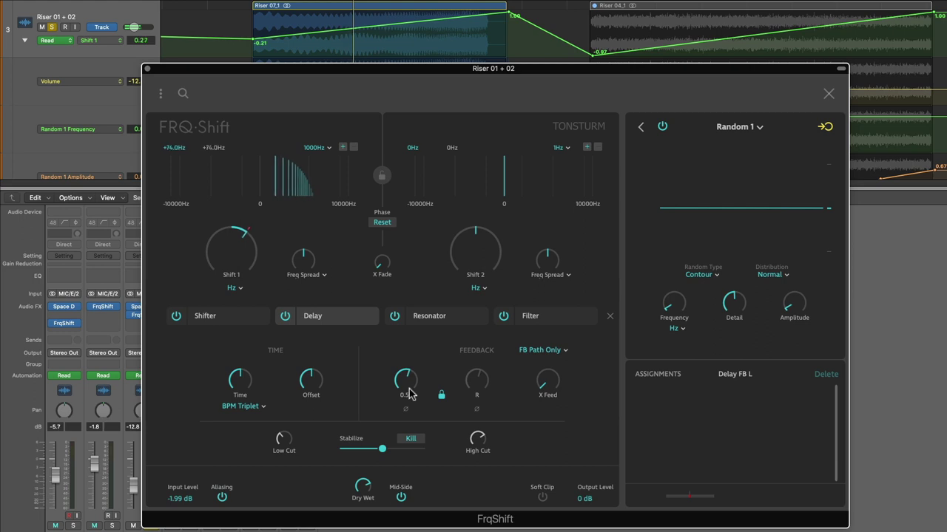
left_click_drag(363, 486, 364, 479)
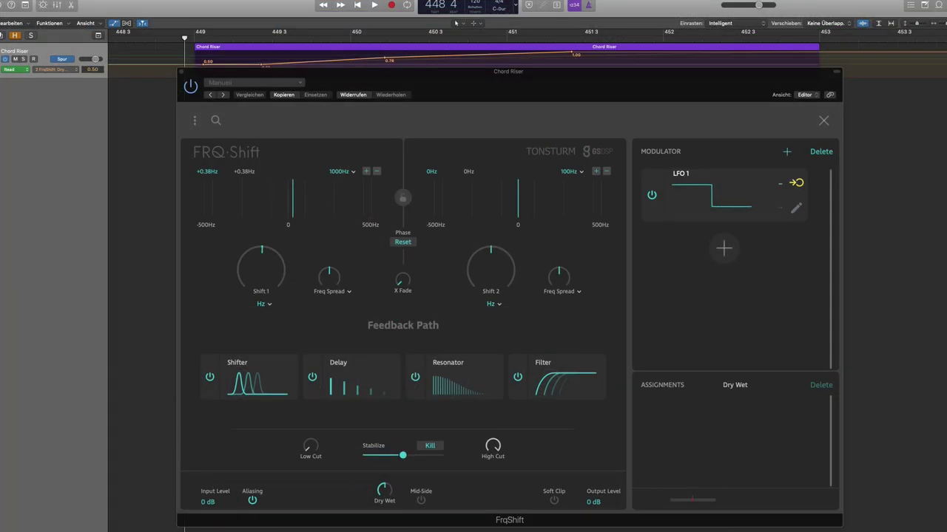
Play the Chord Riser track to hear its automated Dry Wet mix
key("space")
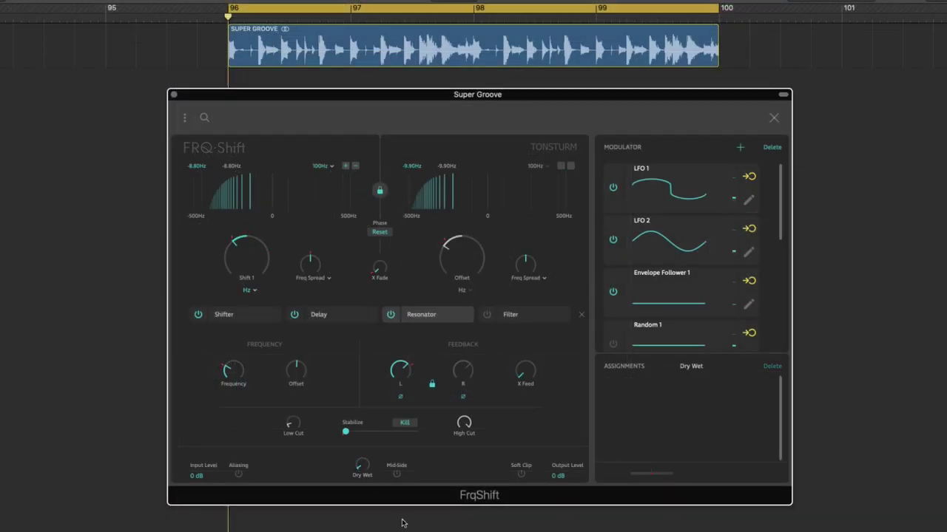
Play the Super Groove loop and raise FrqShift's Dry Wet mix well above halfway
key("space")
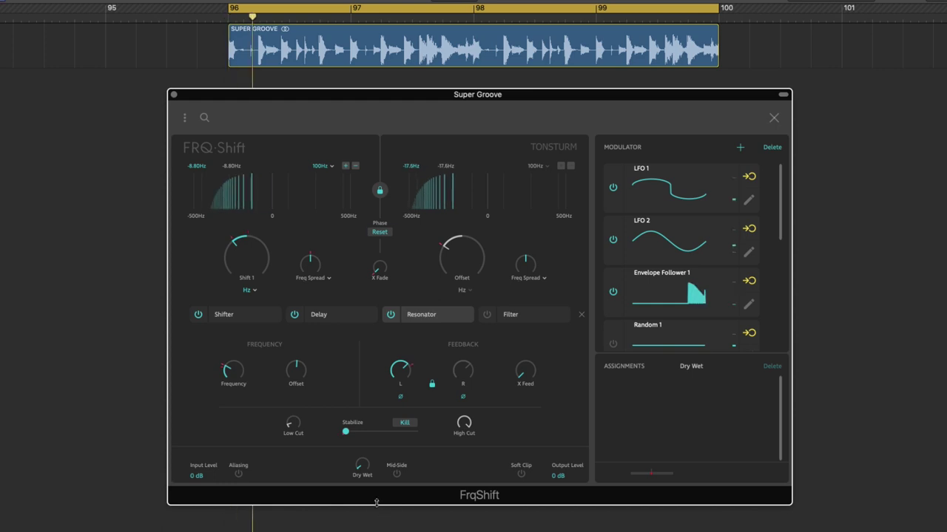
mouse_move(368, 466)
mouse_move(367, 466)
left_mouse_down()
mouse_move(368, 395)
mouse_move(368, 455)
left_mouse_up()
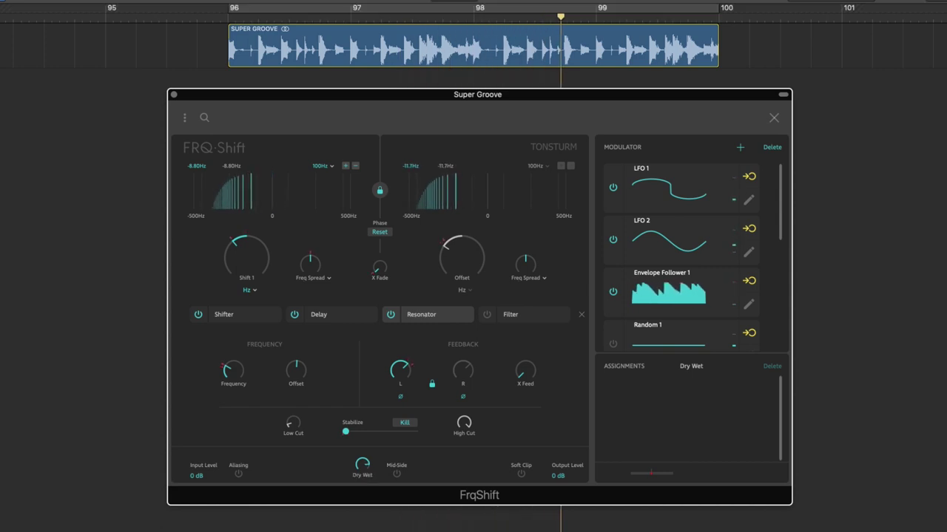
left_click(246, 255)
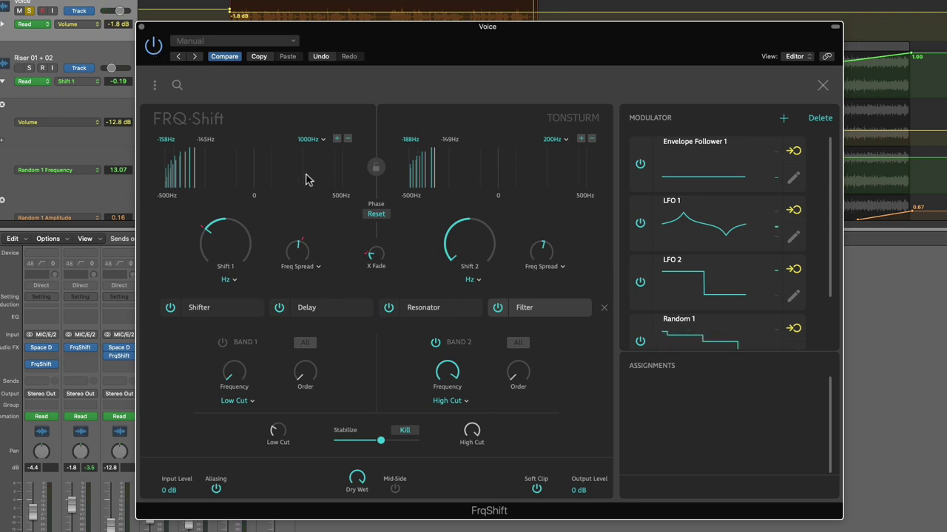
Examine LFO 1 and the Shifter, Delay, Resonator and Filter settings of the feedback path on the Voice track
double_click(686, 181)
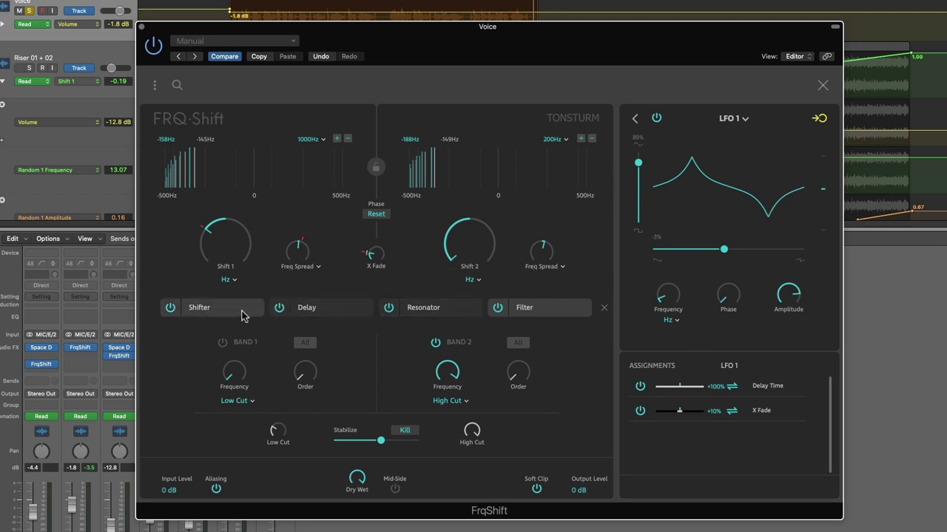
left_click(241, 314)
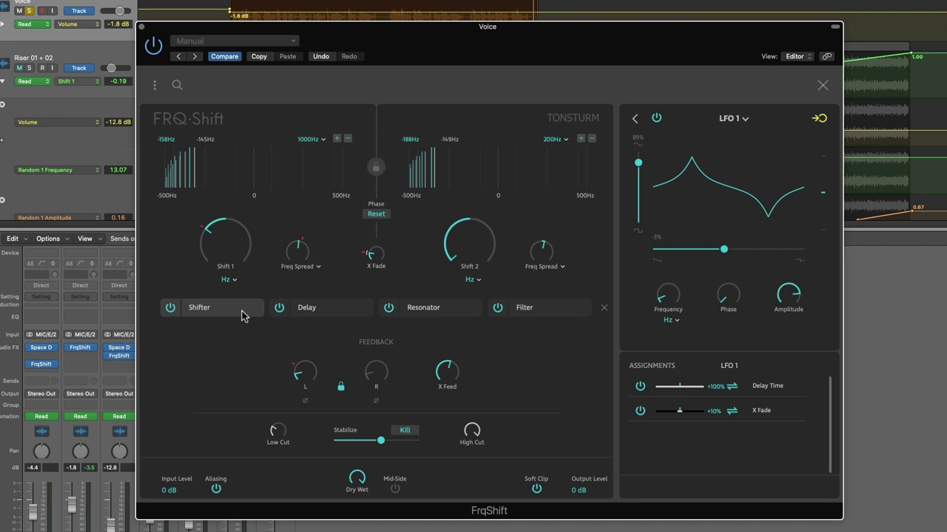
left_click(320, 314)
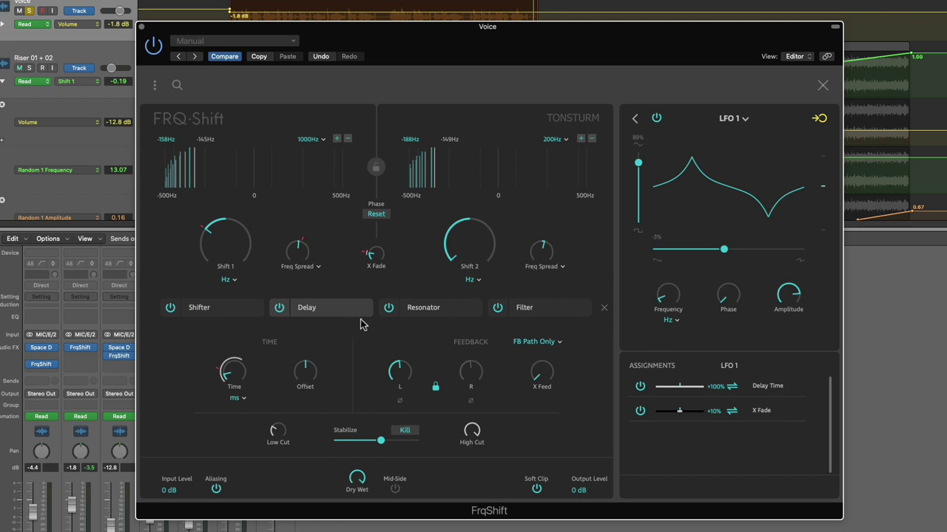
left_click(422, 311)
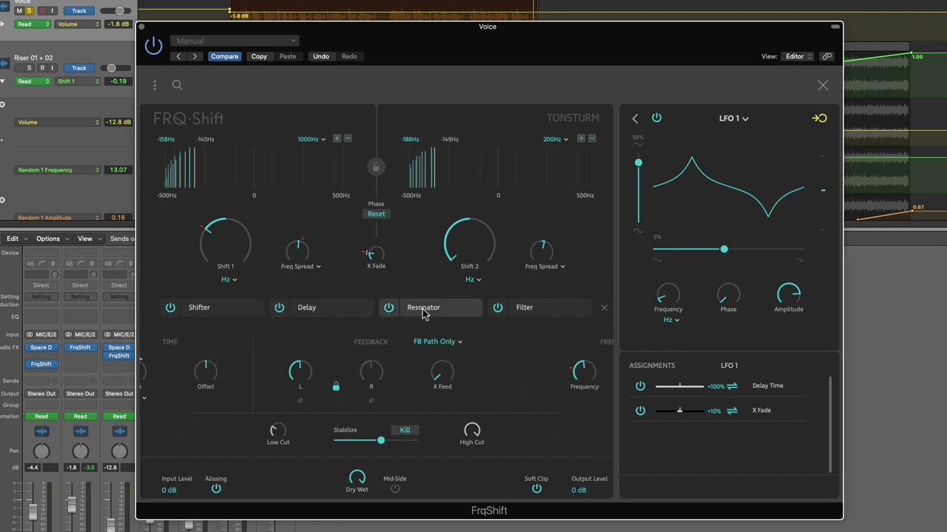
left_click(537, 309)
mouse_move(457, 374)
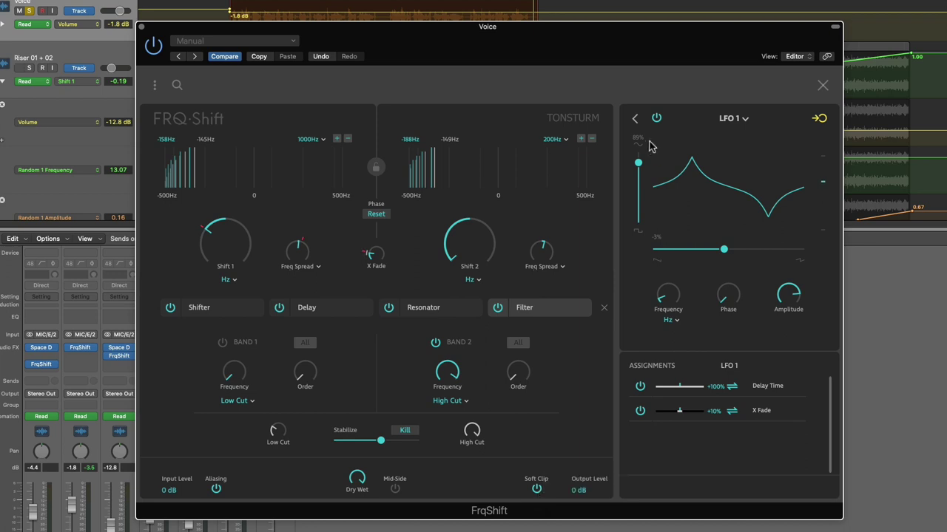
left_click(635, 119)
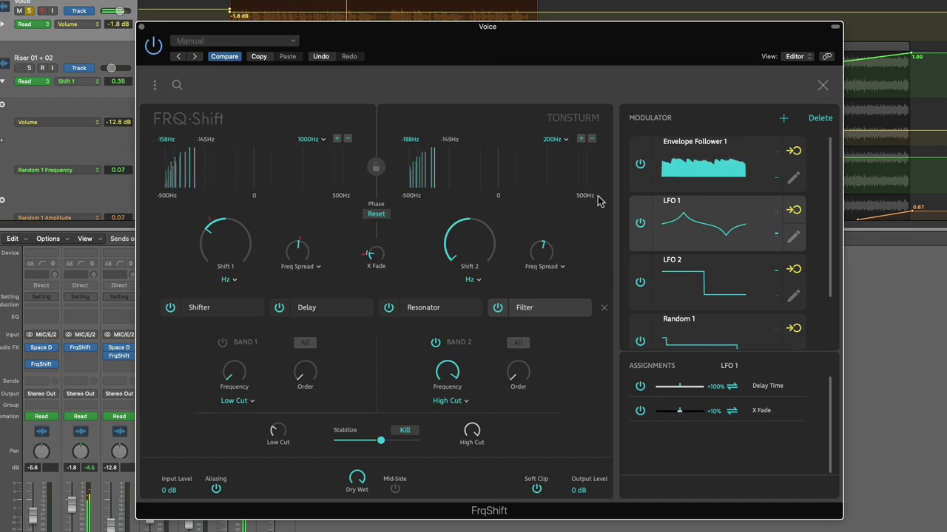
left_click(353, 306)
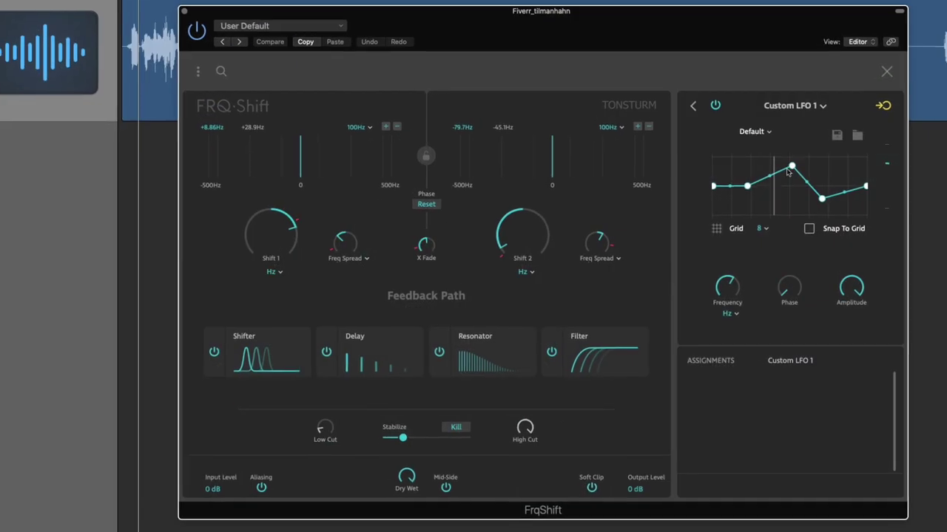
Reshape Custom LFO 1's curve by moving its first inner point earlier and lower and adding a raised point on the rising segment
left_click_drag(754, 198, 725, 197)
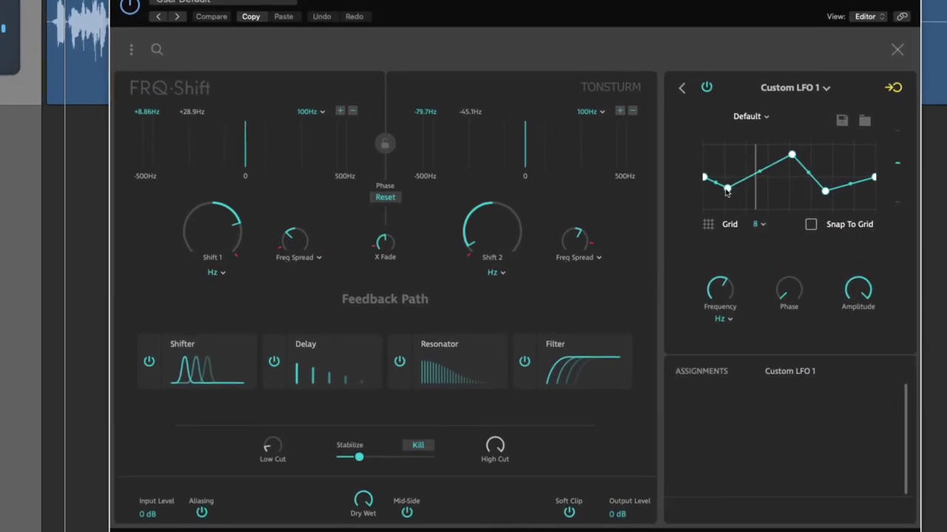
double_click(766, 191)
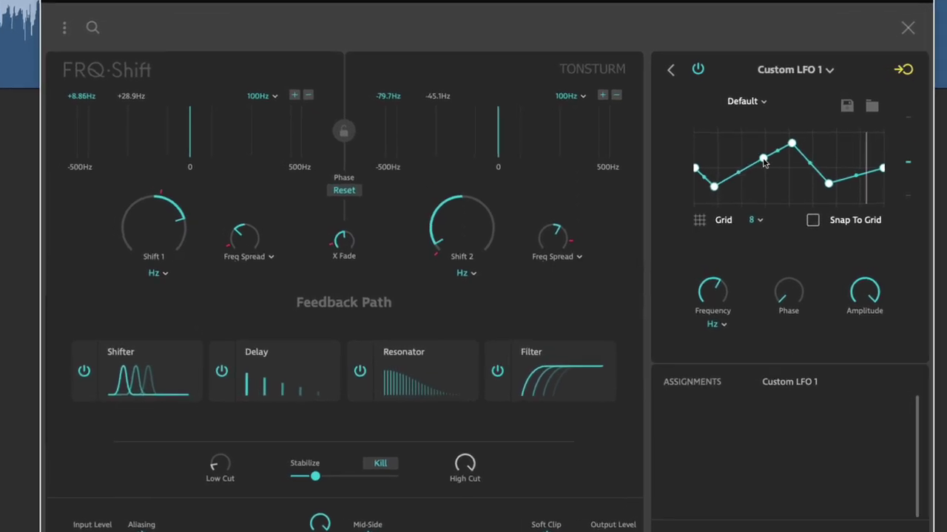
mouse_move(765, 191)
left_mouse_down()
mouse_move(761, 137)
mouse_move(762, 178)
left_mouse_up()
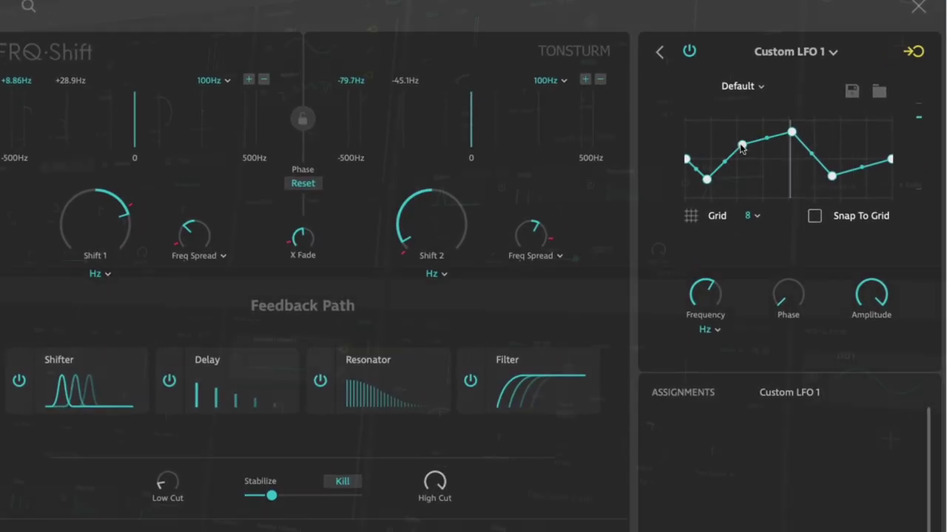